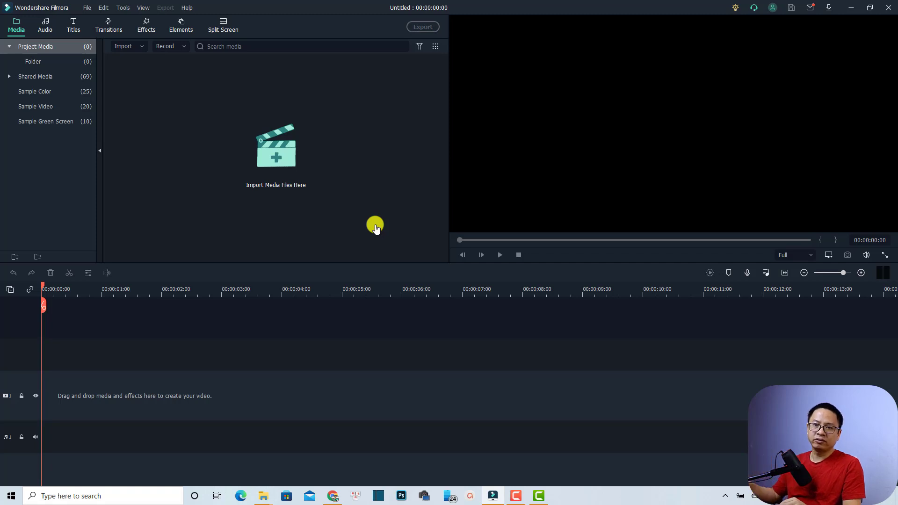
Step: Import Car.png and map.png from the Desktop's Travel Route folder into the media library
left_click(280, 156)
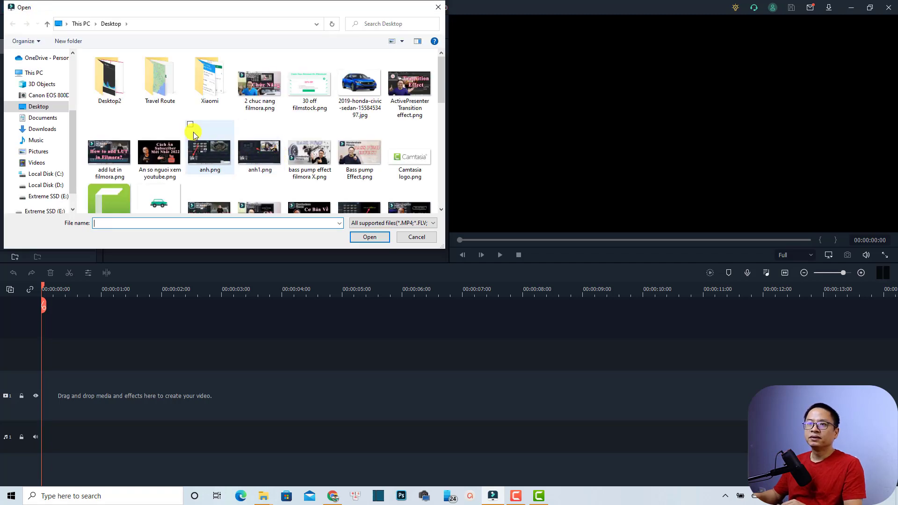
left_click(168, 87)
double_click(168, 87)
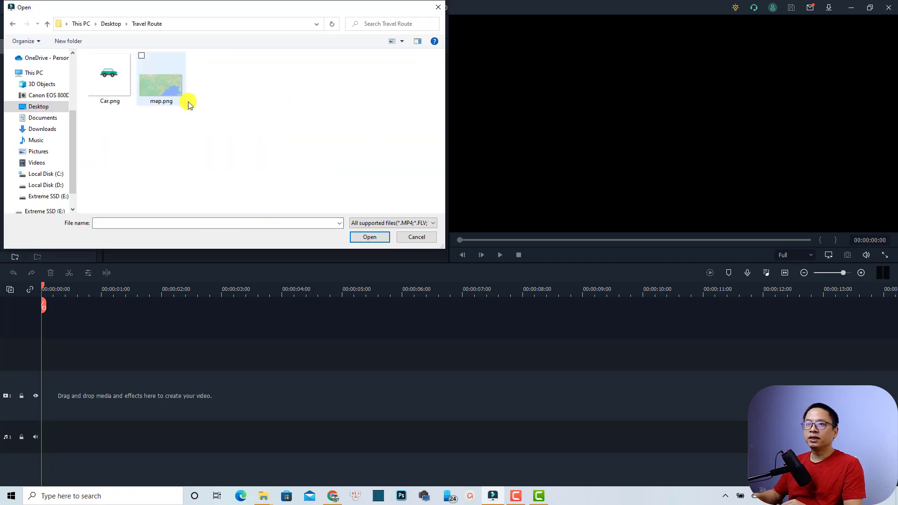
left_click_drag(215, 126, 127, 84)
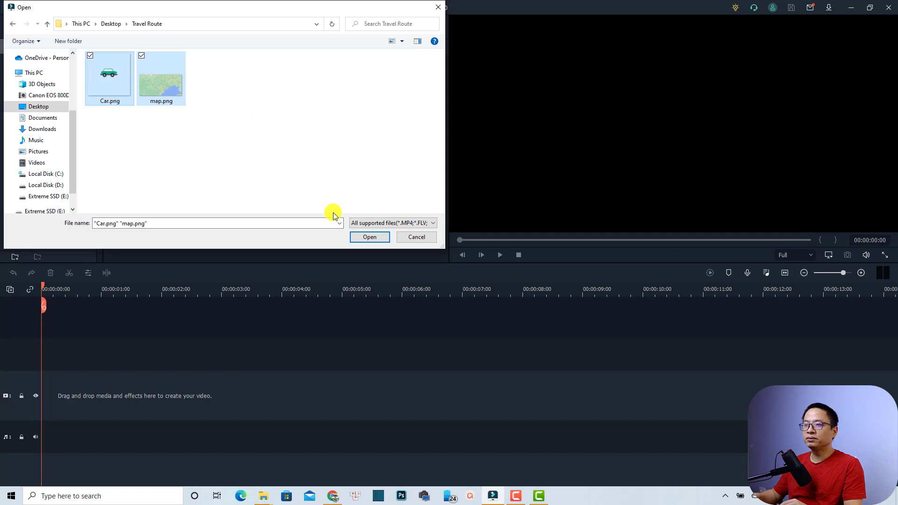
left_click(359, 240)
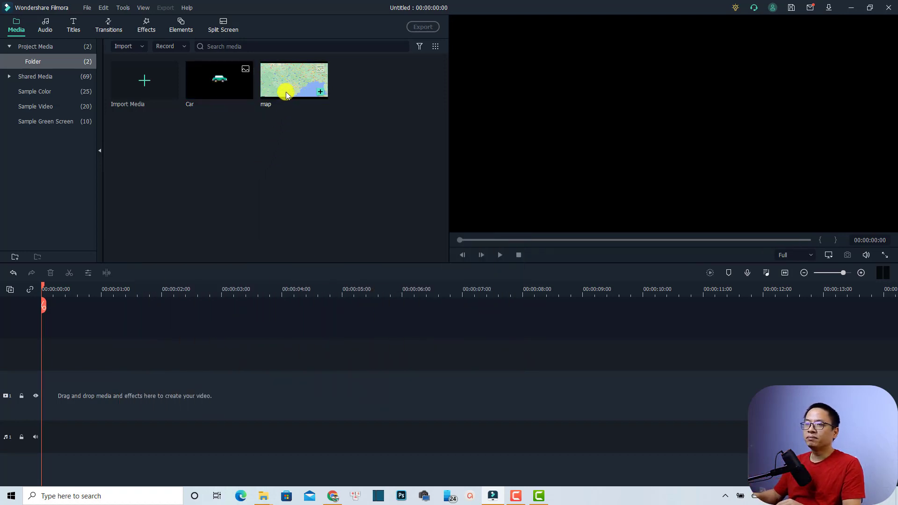
Step: Place the map image on video track 1 and zoom the timeline in
left_click_drag(285, 92, 44, 388)
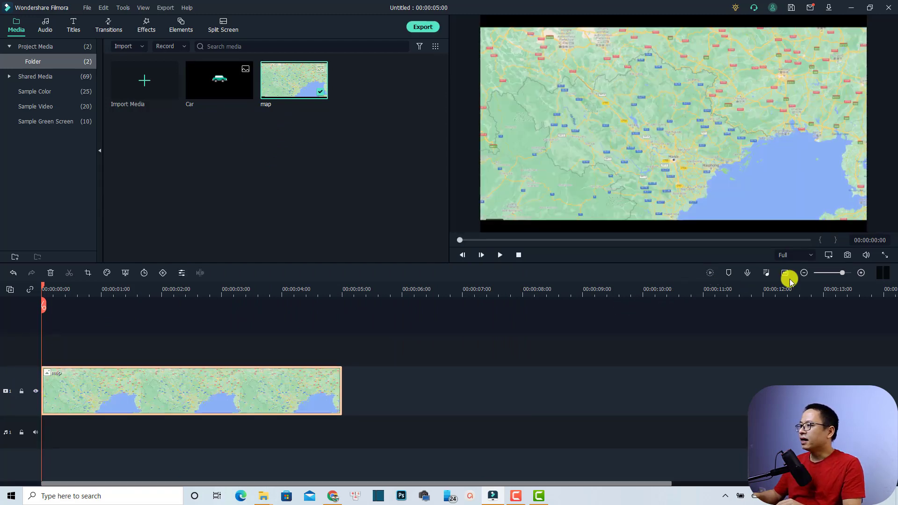
scroll(714, 380, "up", 3)
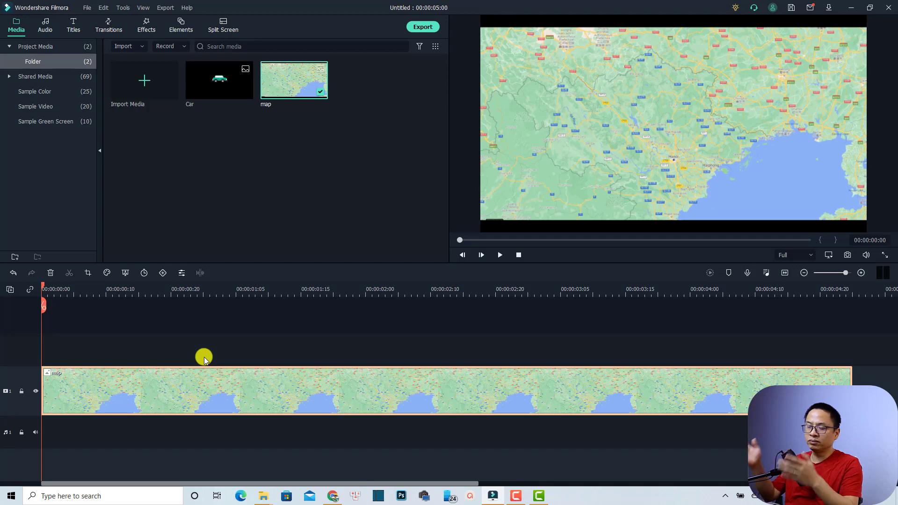
Step: Apply Crop to Fit to the map clip, preview it, and return near the start
right_click(150, 390)
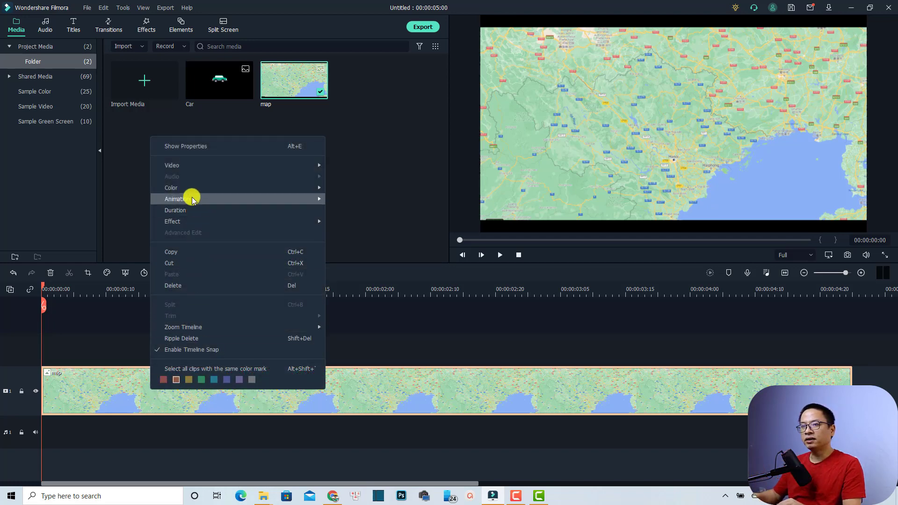
mouse_move(176, 165)
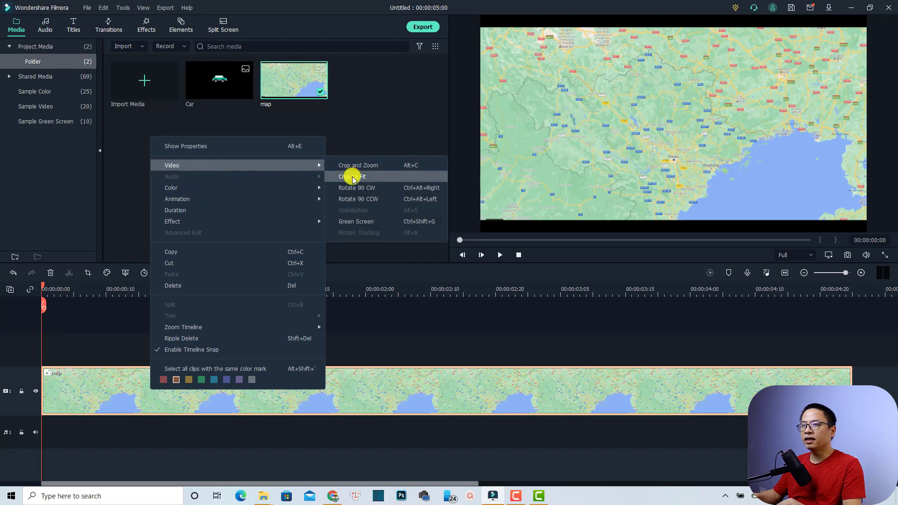
left_click(353, 177)
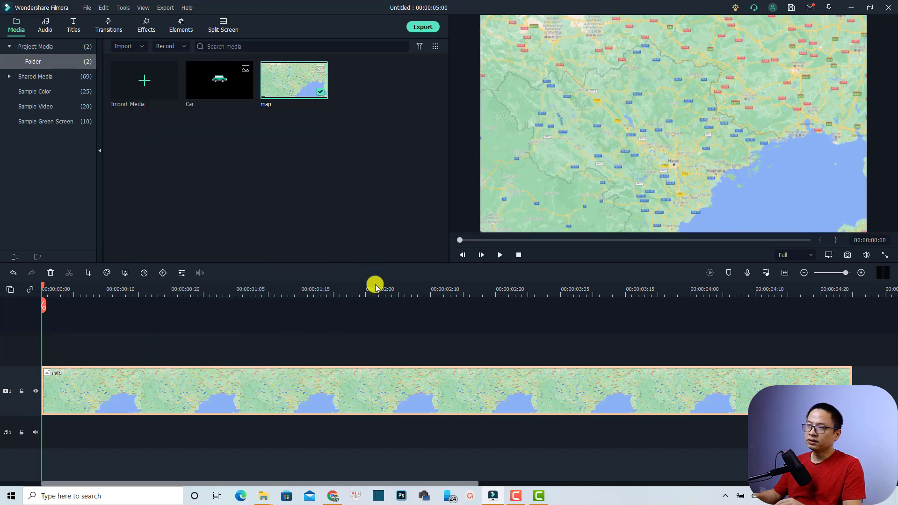
left_click(128, 341)
key("space")
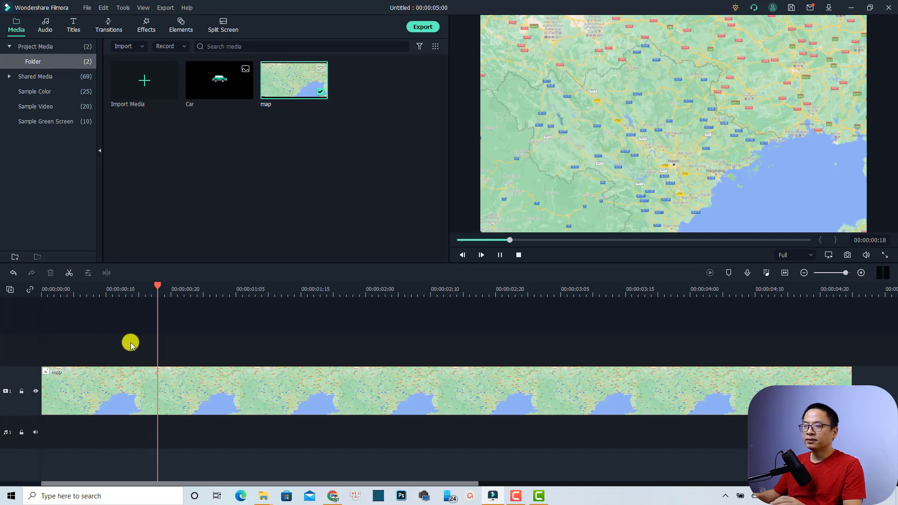
key("space")
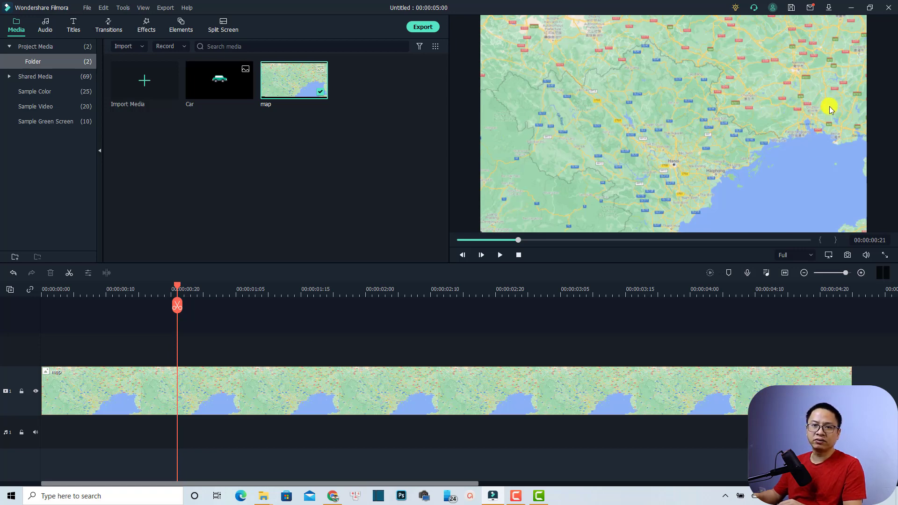
left_click(69, 291)
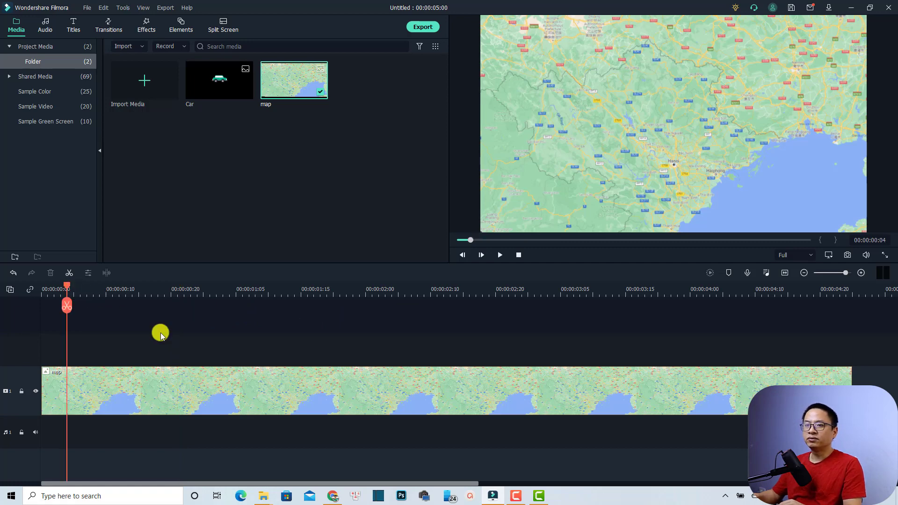
Step: Add the Car image on a track above the map, preview it, and select it
left_click_drag(213, 96, 218, 353)
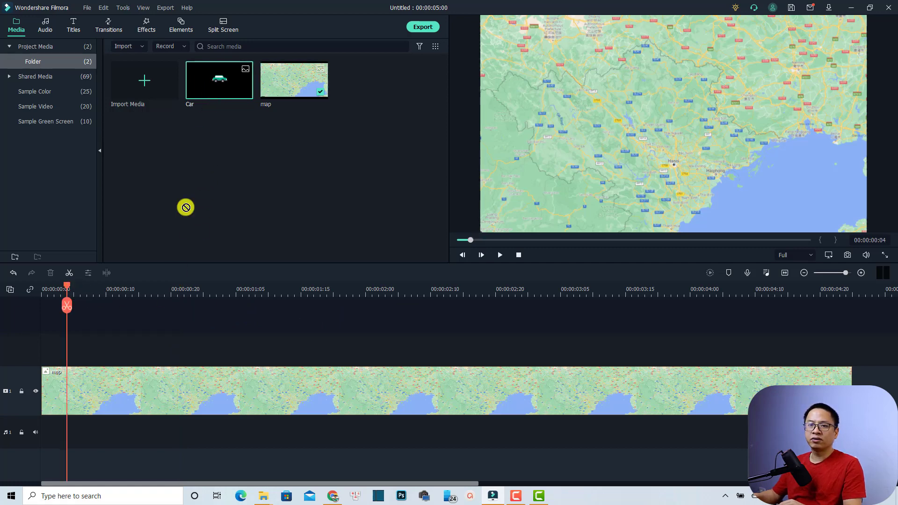
key("space")
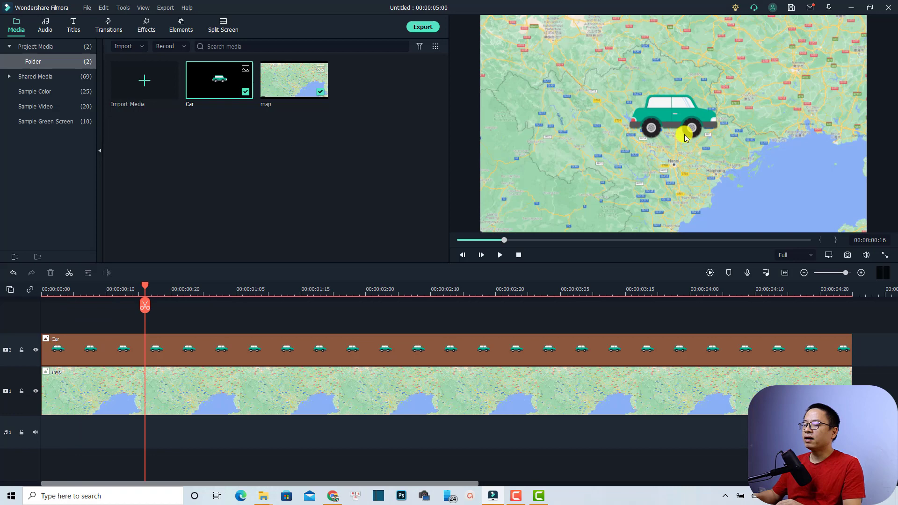
left_click(49, 291)
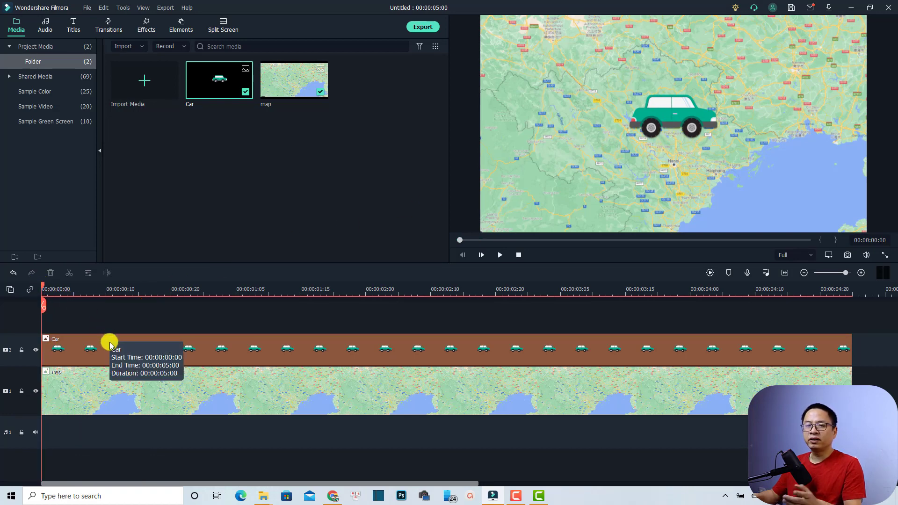
left_click(82, 351)
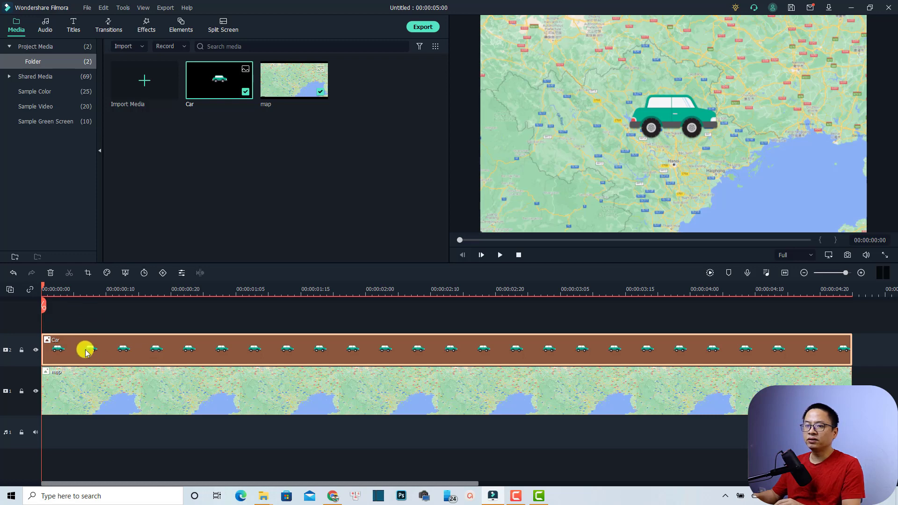
Step: Open Keyframing for the Car clip and advance the playhead about five frames
left_click(161, 274)
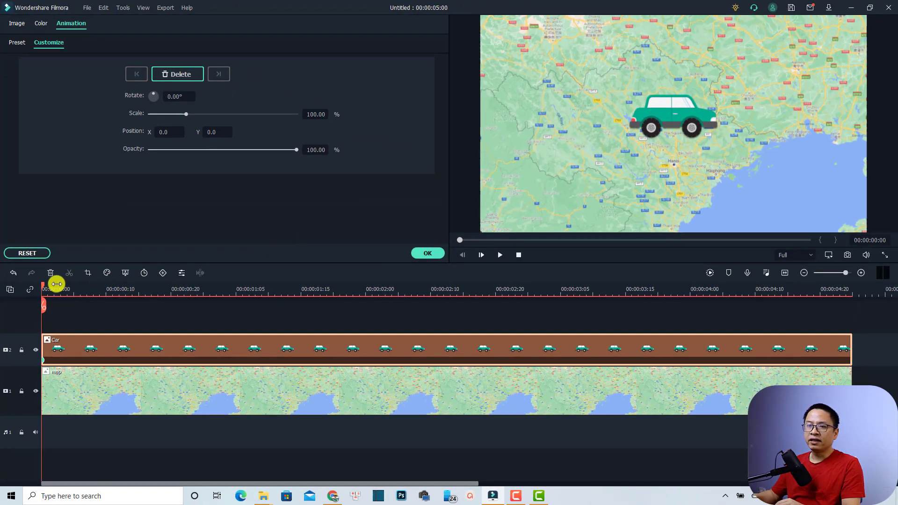
left_click_drag(44, 287, 71, 296)
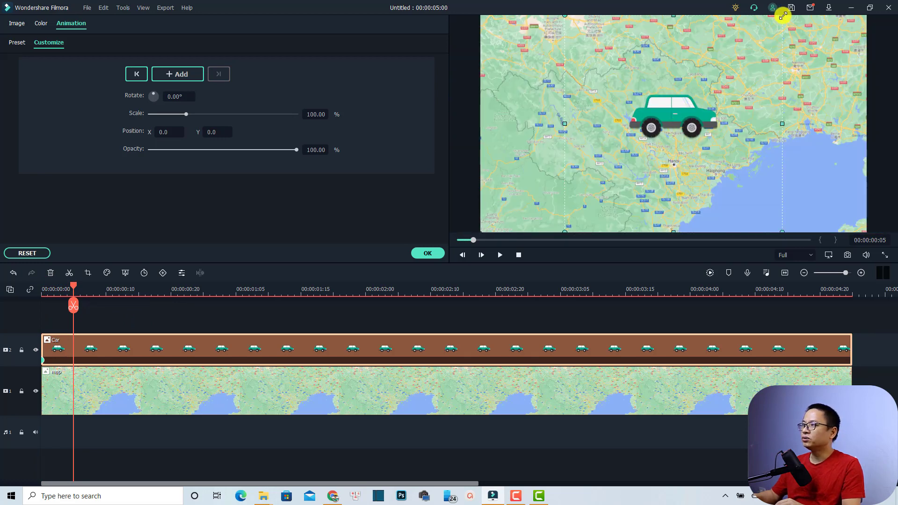
Step: Shrink the car to about 37% at the map's lower left and preview the animation
left_click_drag(783, 16, 645, 160)
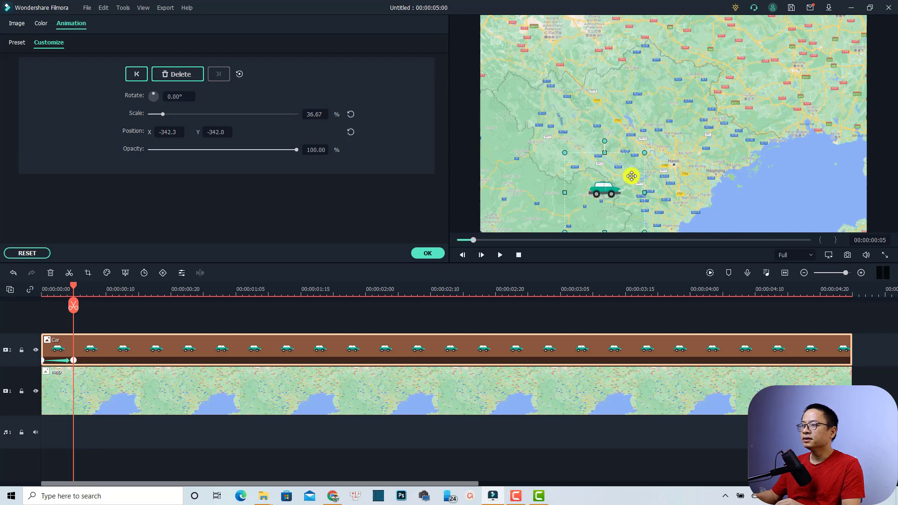
left_click_drag(620, 189, 531, 209)
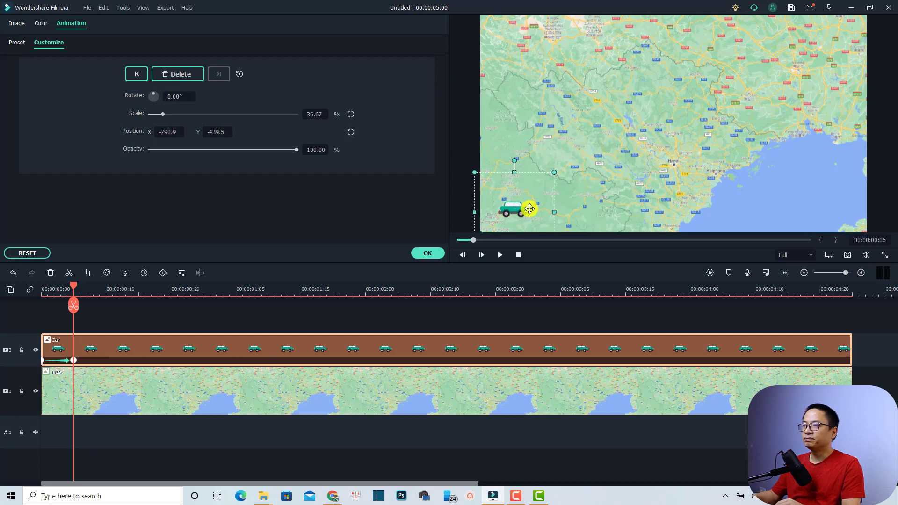
left_click(42, 294)
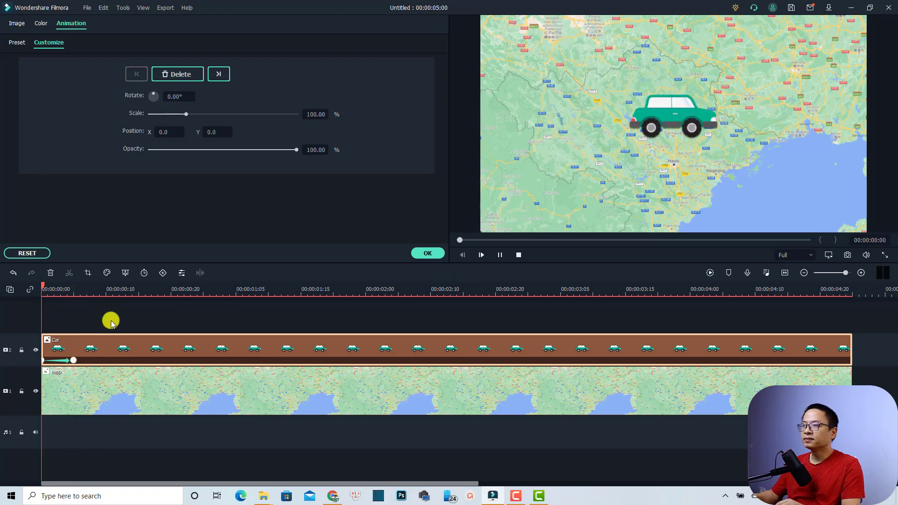
key("space")
key("space")
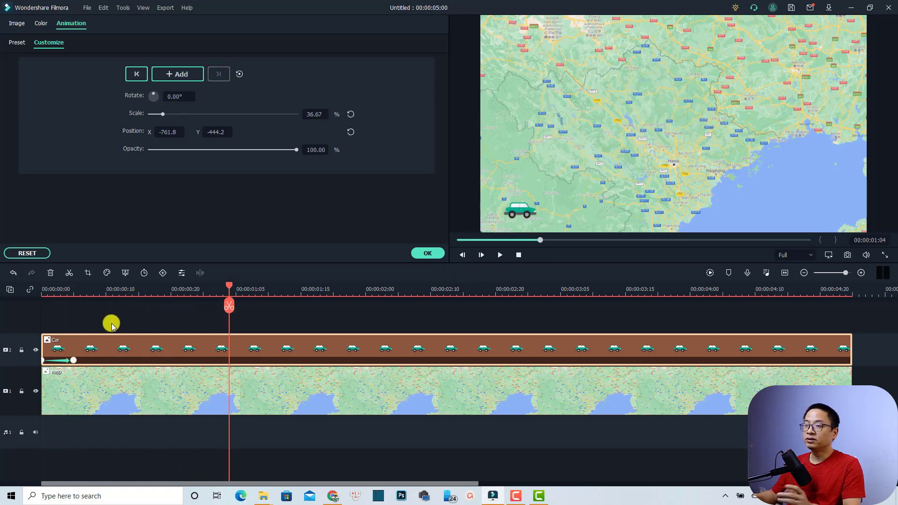
Step: Move the Car clip's second keyframe to 0:16 and replay the animation from the start
left_click(75, 360)
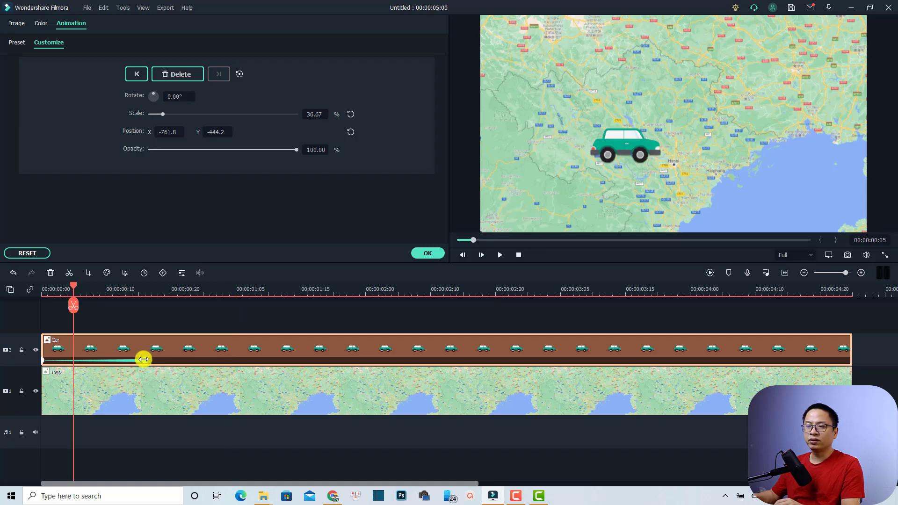
left_click_drag(143, 359, 145, 359)
left_click(43, 291)
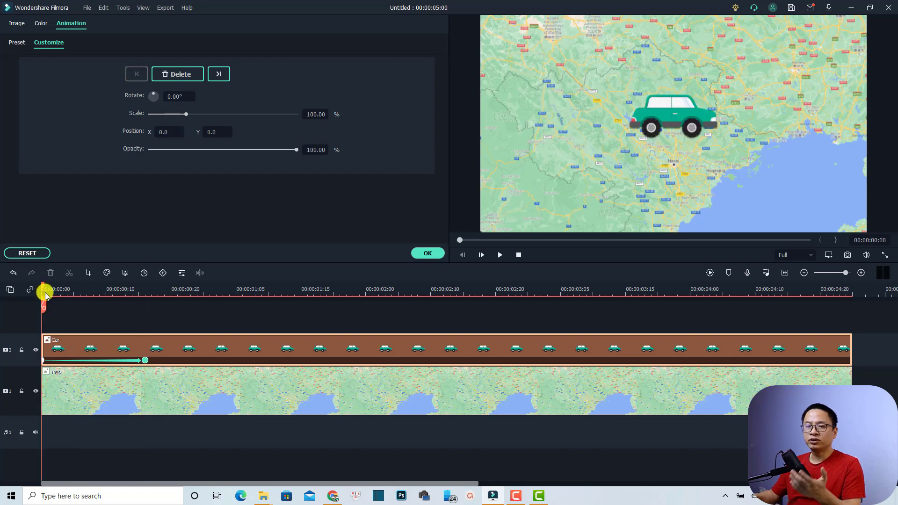
key("space")
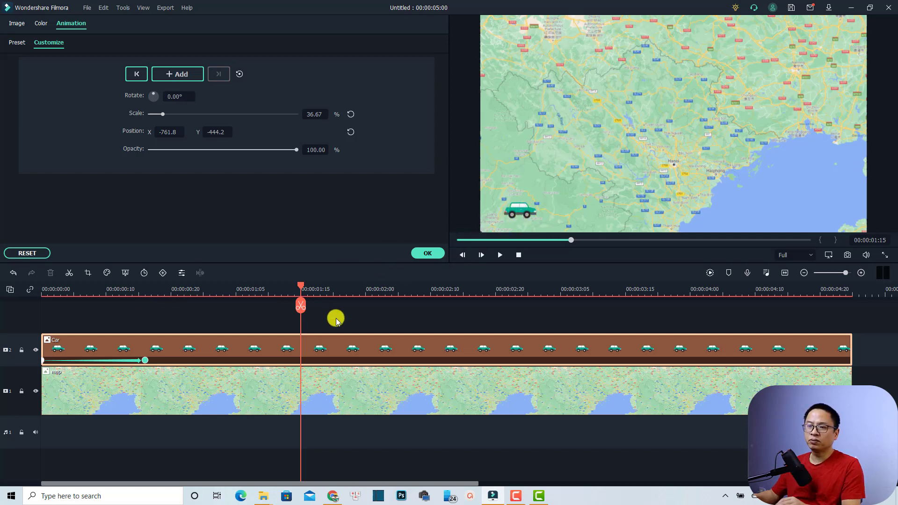
Step: Hold the car at 1:15, then drive it to the map's upper-left by 2:00
left_click(177, 75)
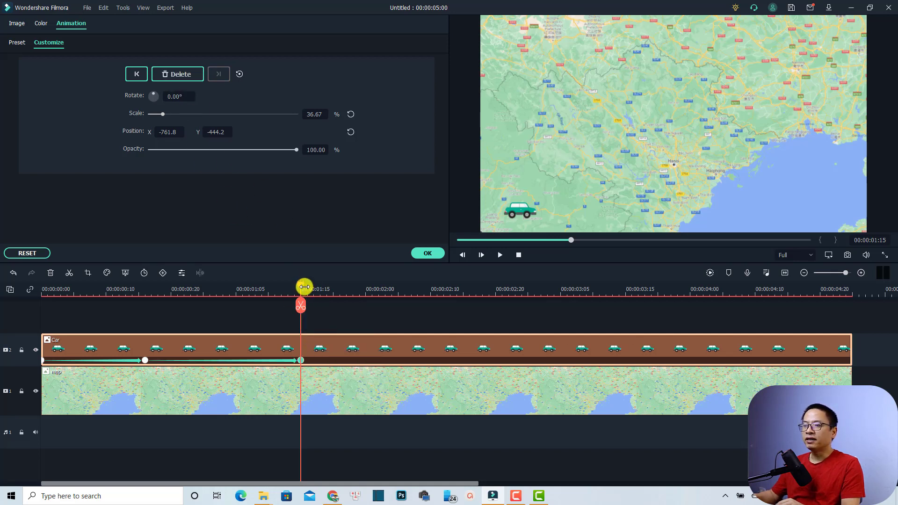
left_click_drag(302, 286, 364, 307)
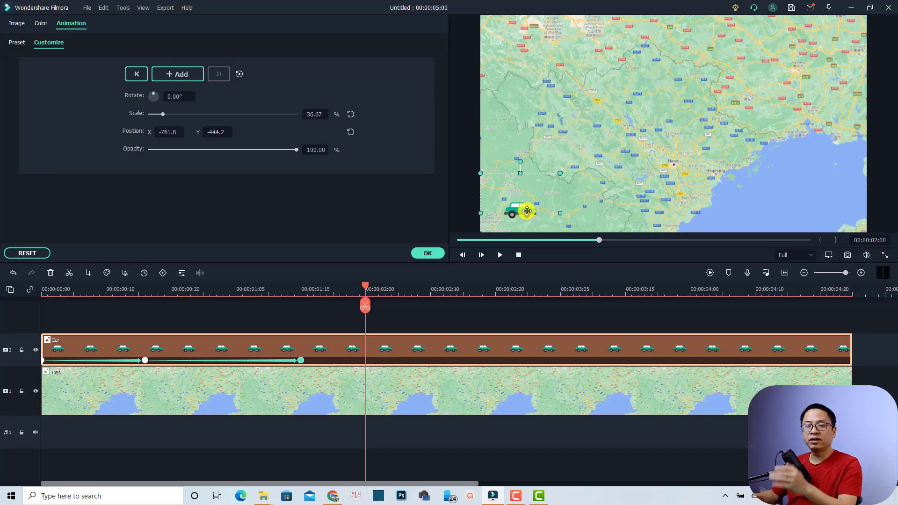
left_click_drag(521, 214, 562, 67)
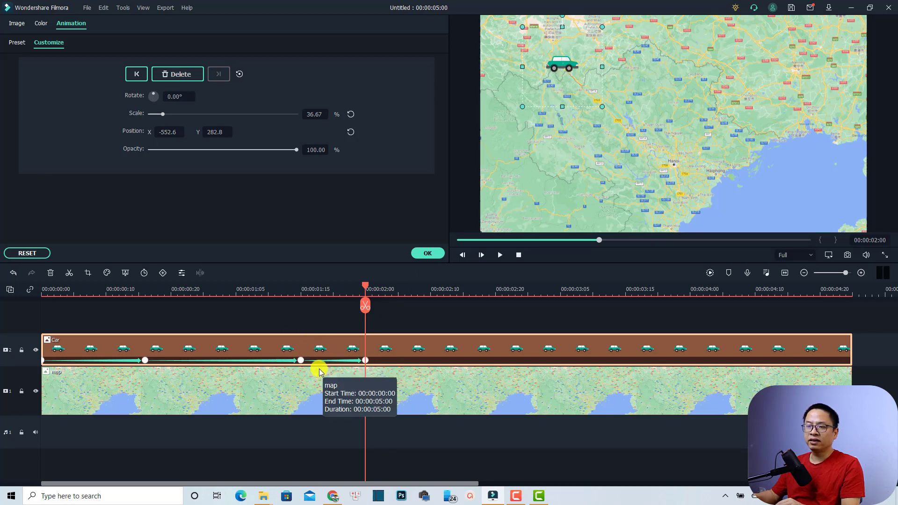
Step: Replay the car animation so far, stopping around three seconds
left_click(146, 287)
left_click(247, 314)
key("space")
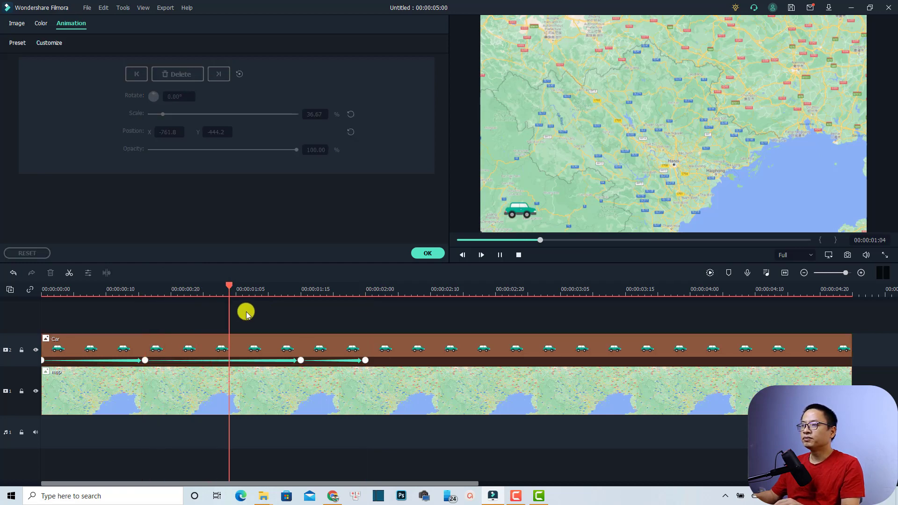
key("space")
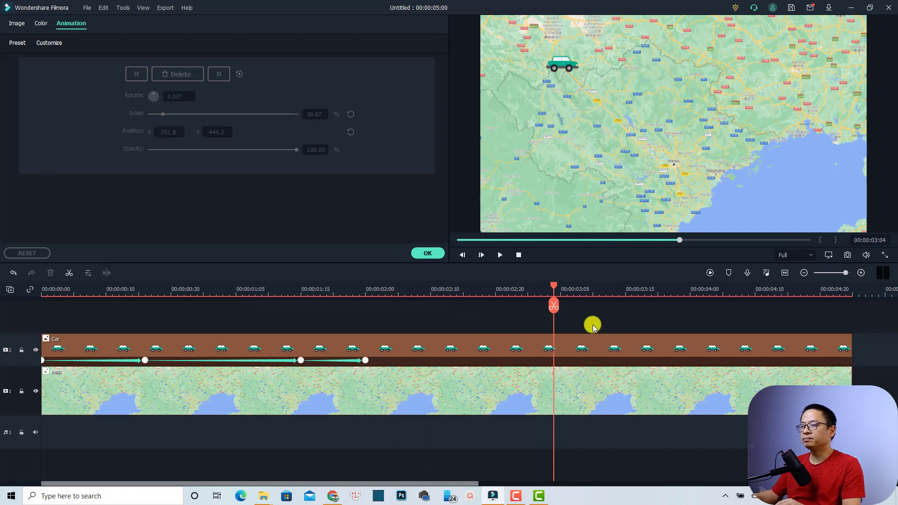
Step: Hold the car upper-left at 3:04, then move it to the upper-right by 3:15
left_click(484, 349)
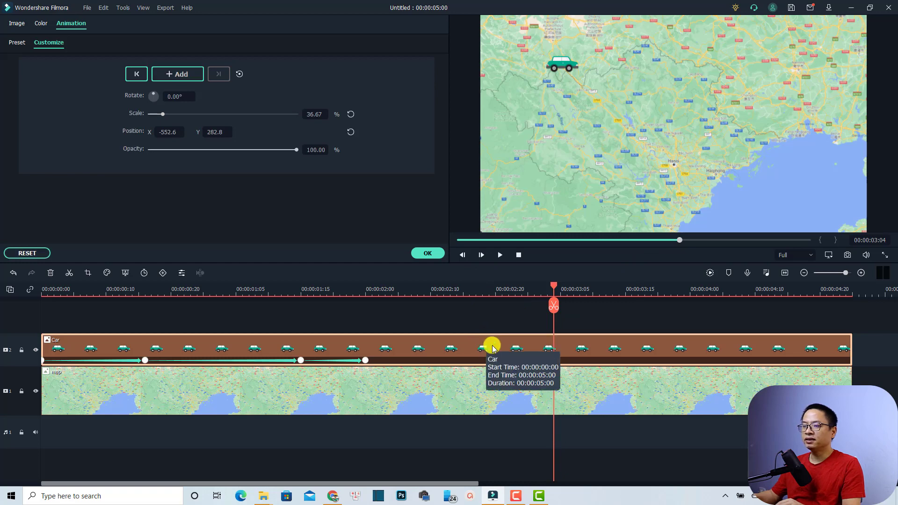
left_click(180, 74)
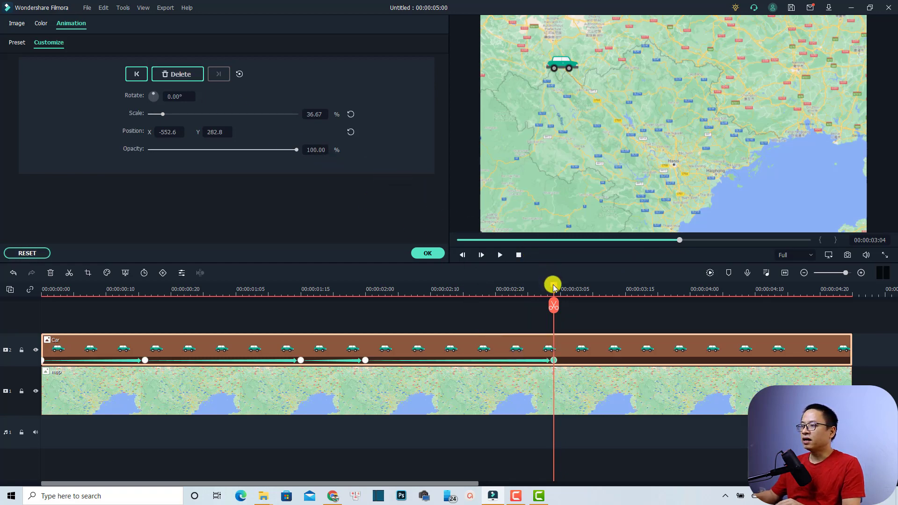
left_click_drag(553, 286, 628, 288)
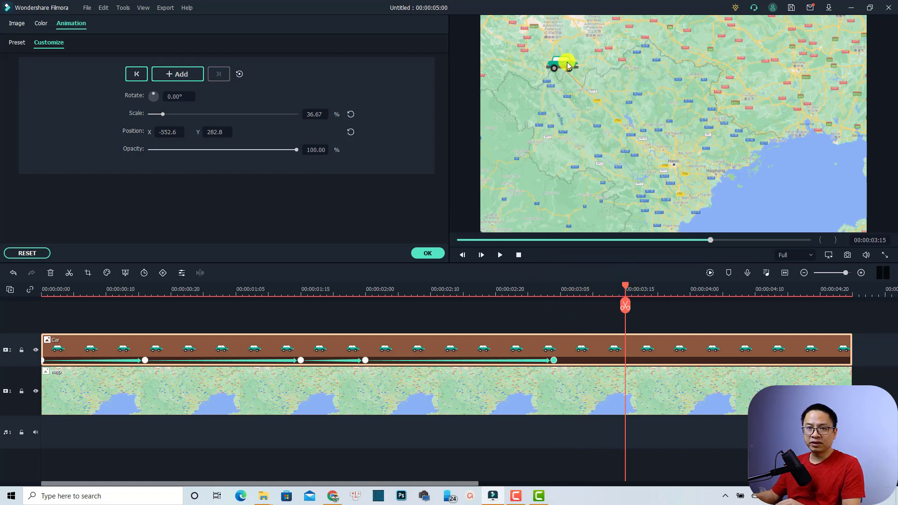
left_click_drag(569, 65, 771, 57)
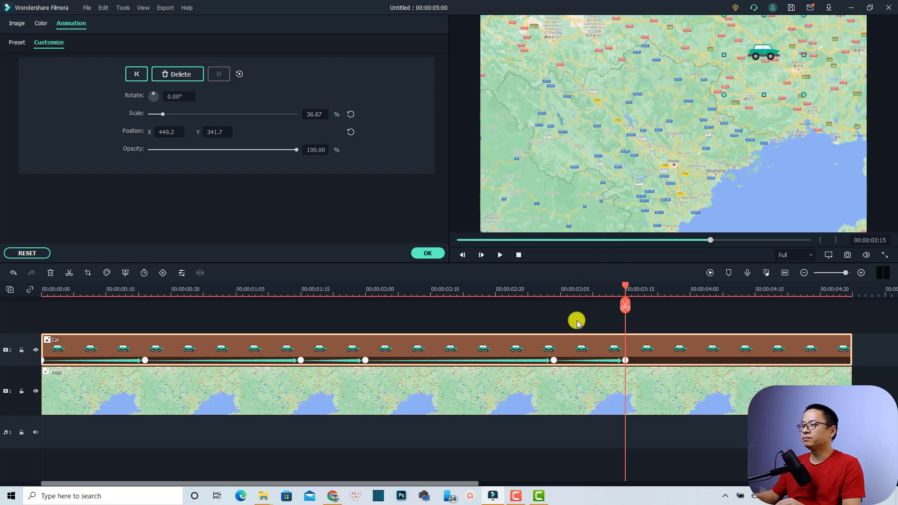
Step: Replay the car animation, stopping near the end
left_click(275, 292)
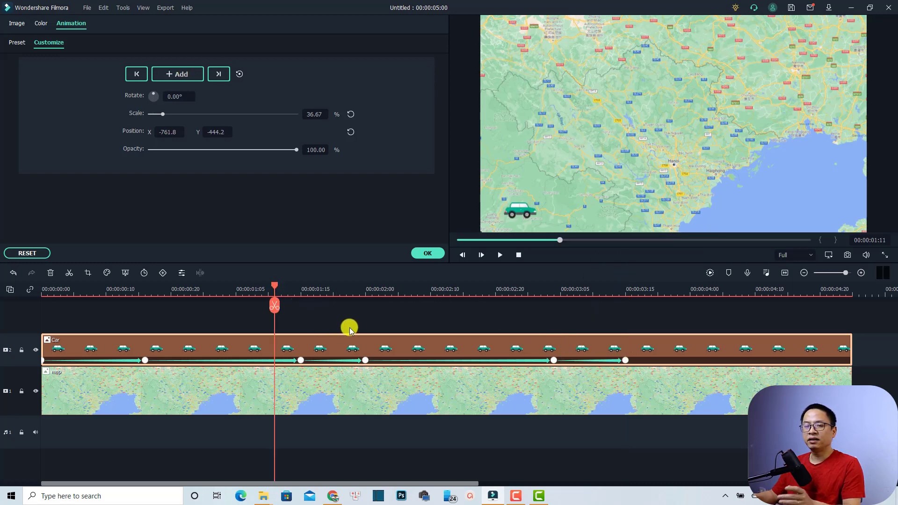
key("space")
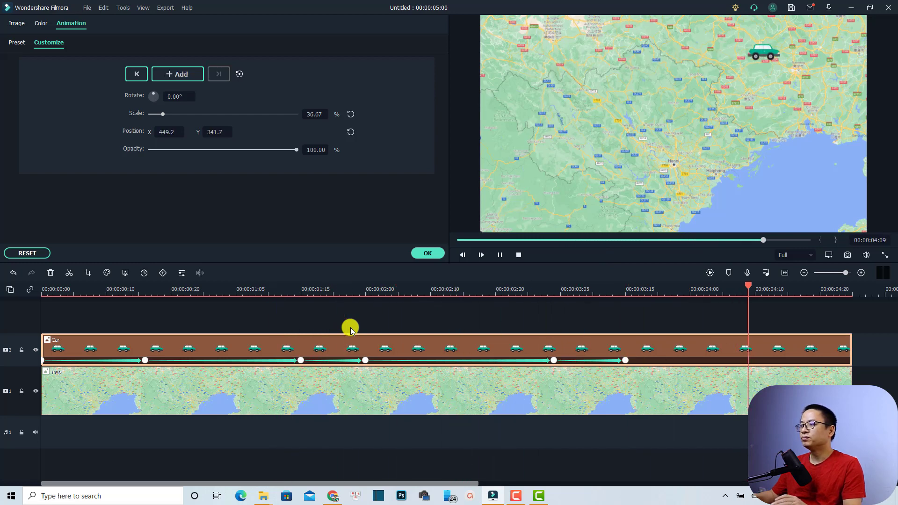
key("space")
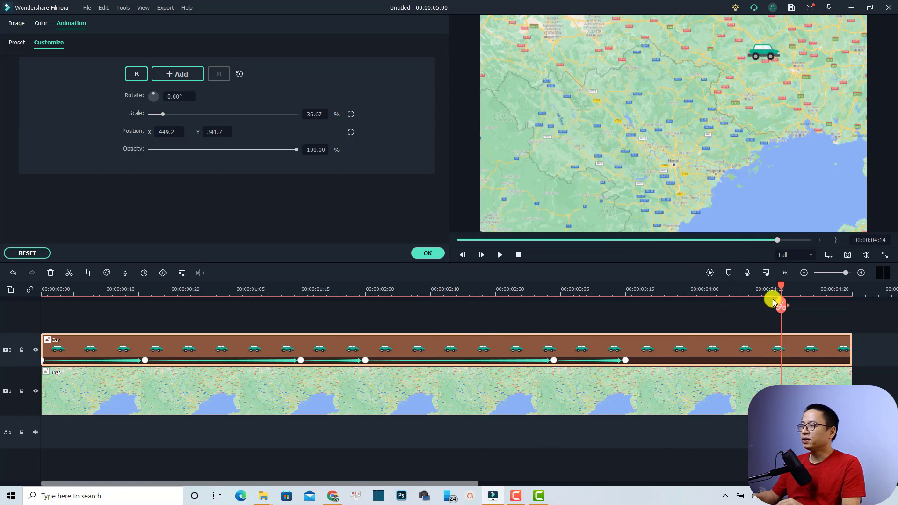
Step: Hold the car upper-right at 4:09, then drive it down onto the sea by 4:20
left_click(748, 290)
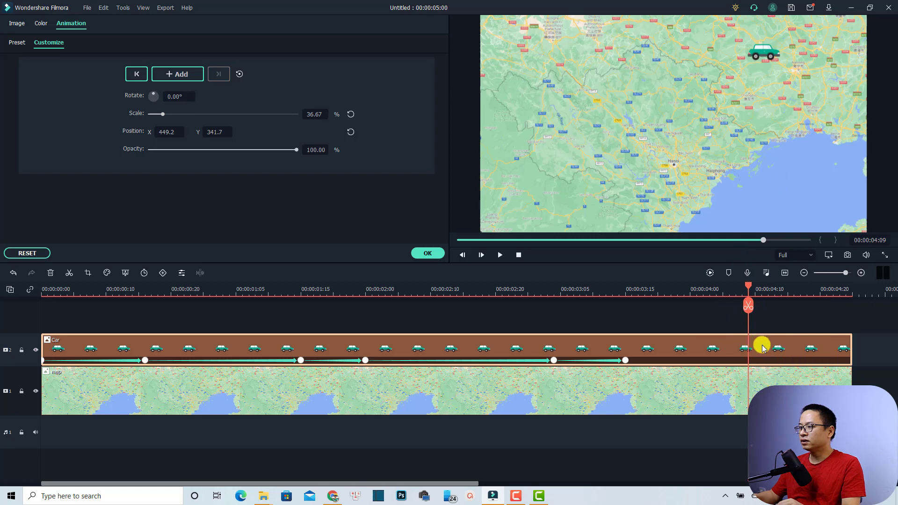
left_click(185, 73)
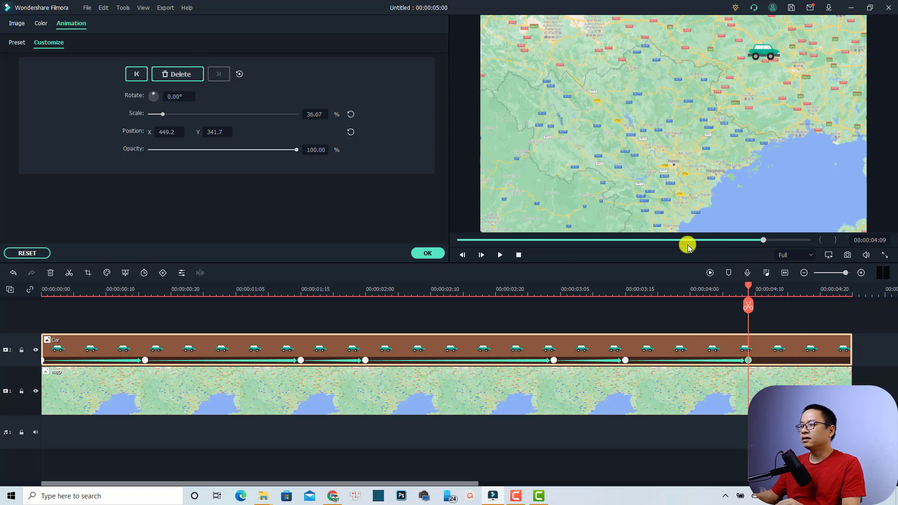
left_click_drag(754, 287, 822, 302)
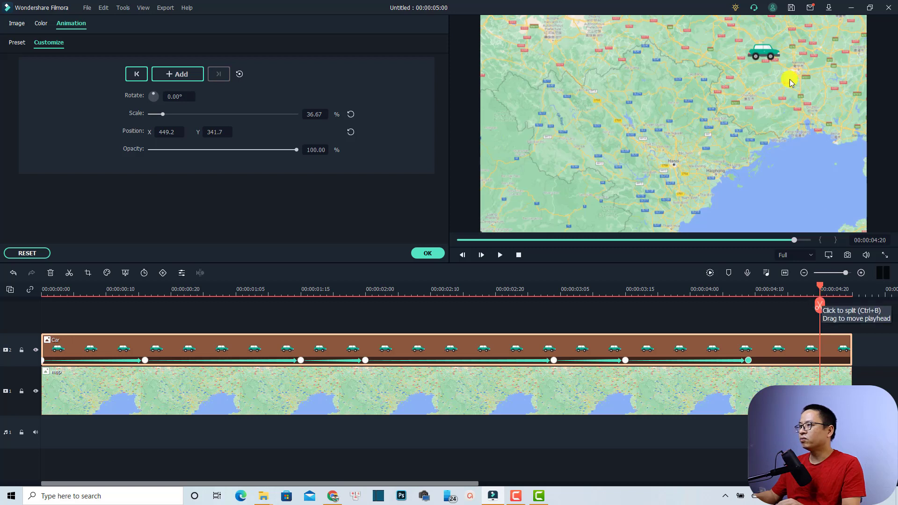
left_click_drag(771, 52, 782, 189)
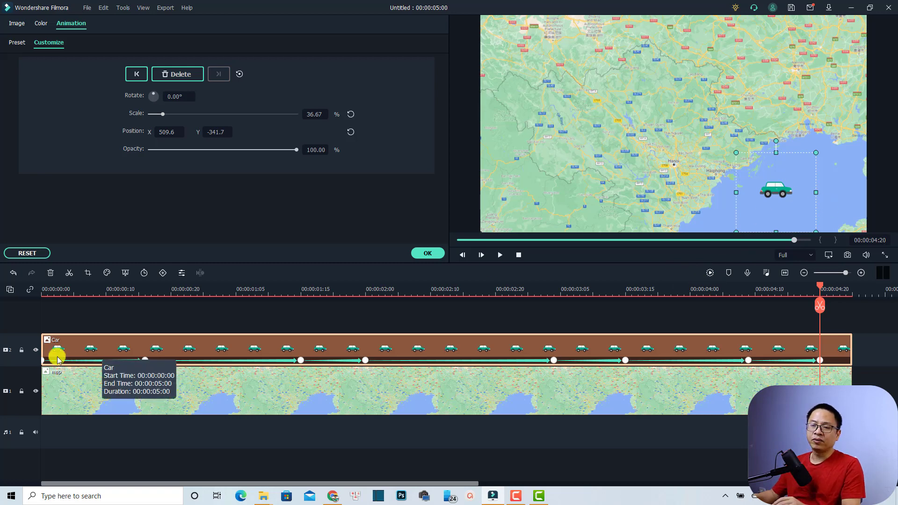
left_click(425, 253)
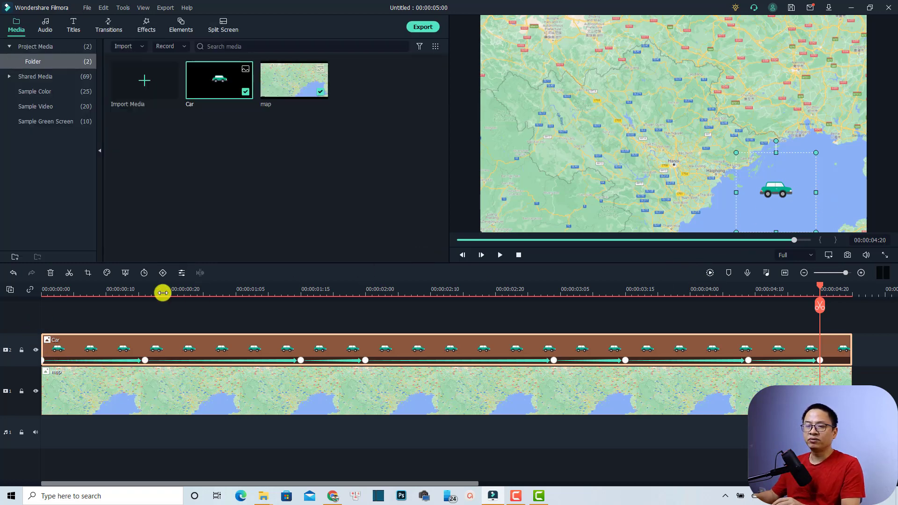
left_click(42, 291)
left_click(105, 317)
key("space")
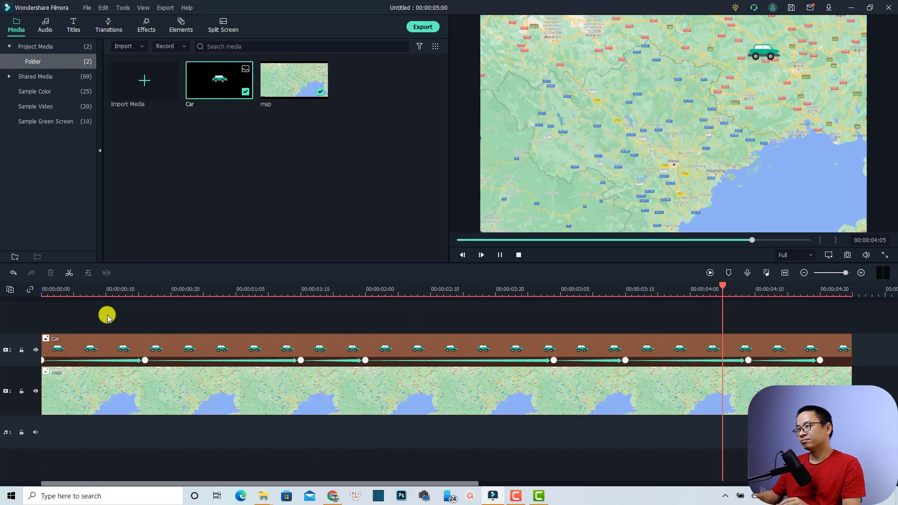
left_click(108, 315)
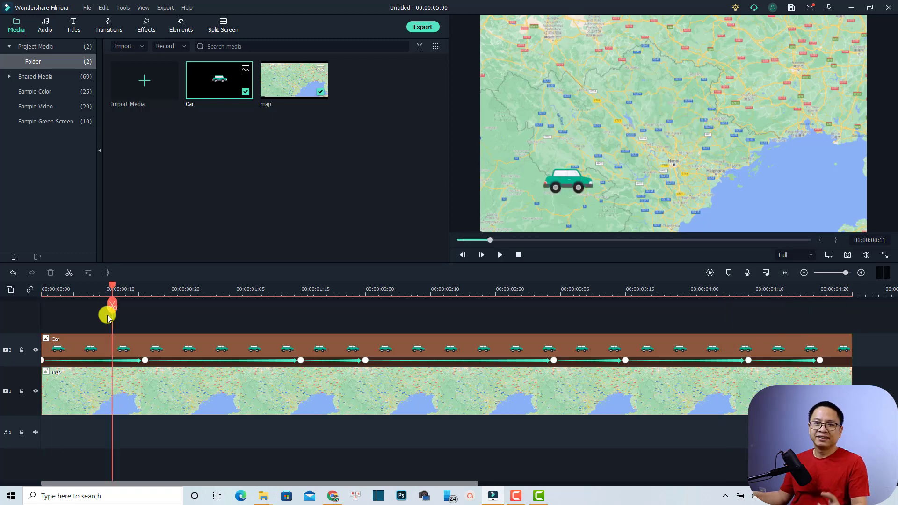